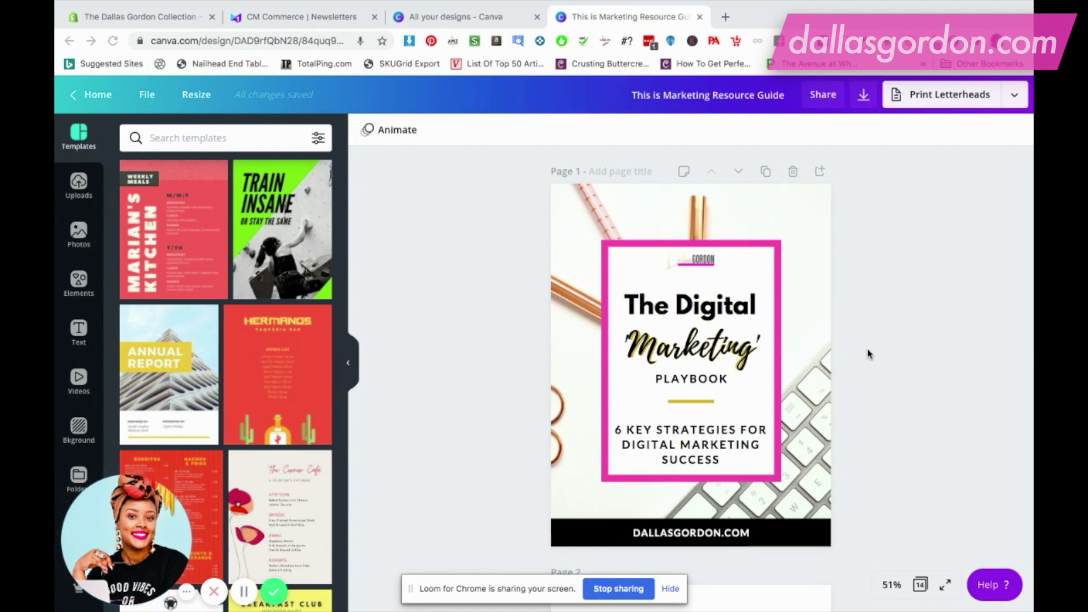
# Scroll down past Pages 1 and 2 to the Page 3 thank-you page
pyautogui.scroll(-1, 734, 397)
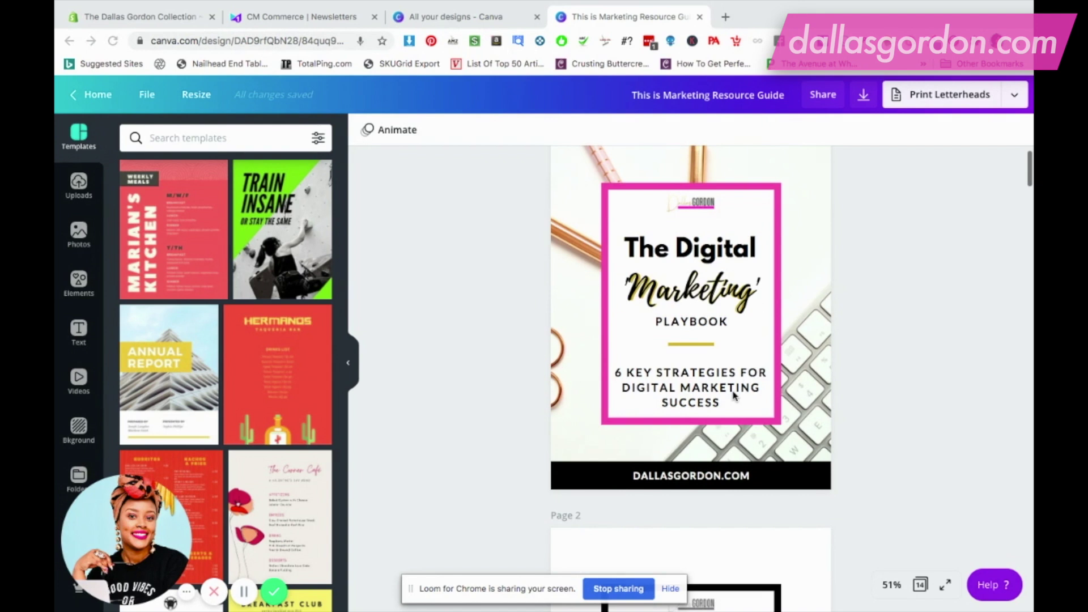
pyautogui.scroll(-15, 734, 395)
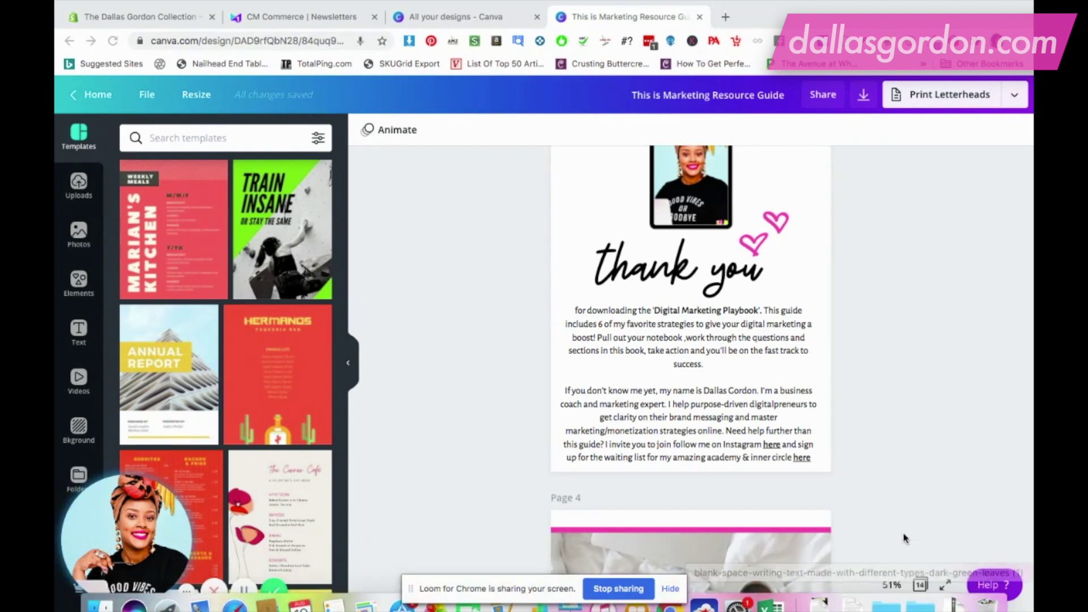
# Zoom to 75% and link the word 'success' in the thank-you text to dallasgordon.com
pyautogui.click(889, 587)
pyautogui.click(880, 401)
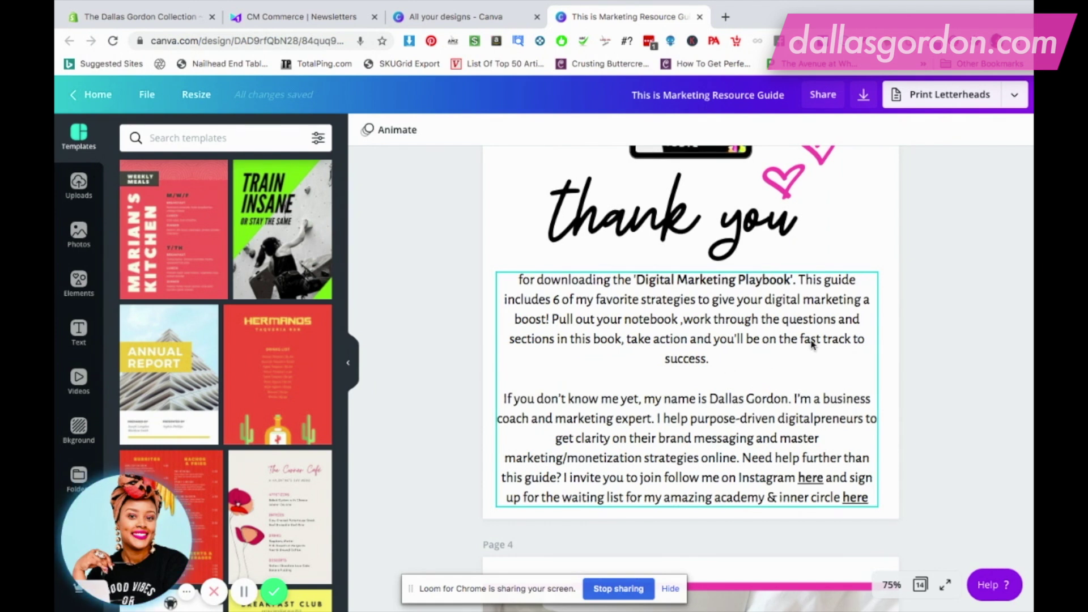
pyautogui.click(688, 360)
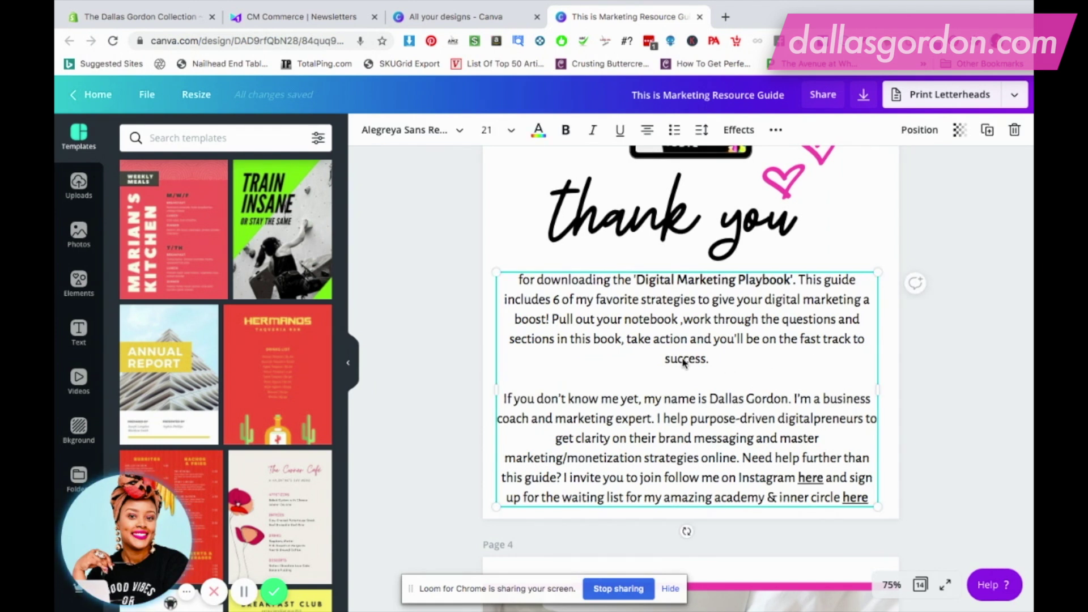
pyautogui.doubleClick(682, 359)
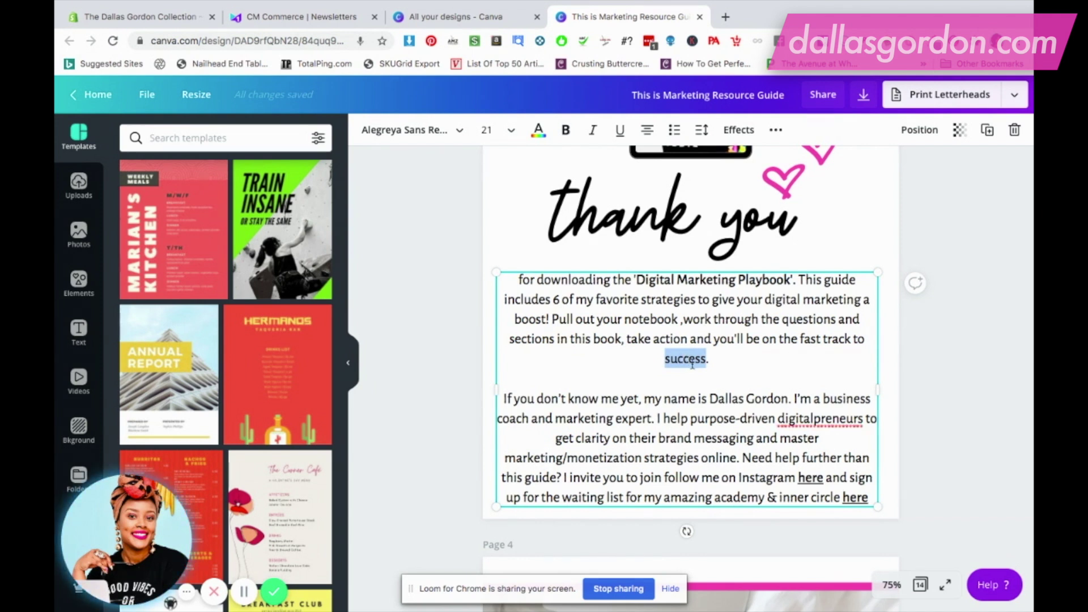
pyautogui.click(776, 132)
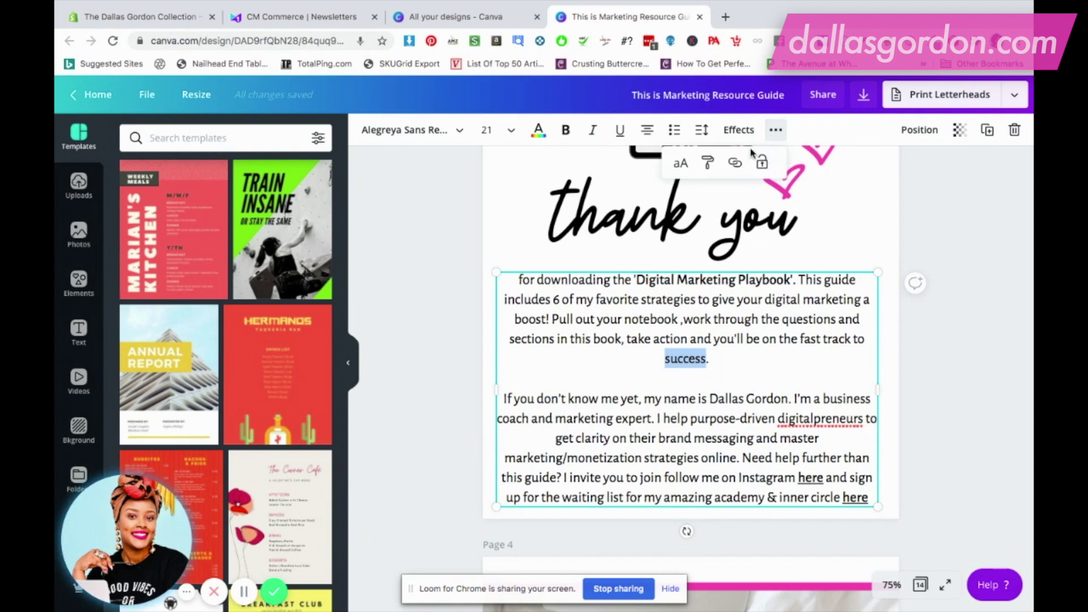
pyautogui.click(735, 165)
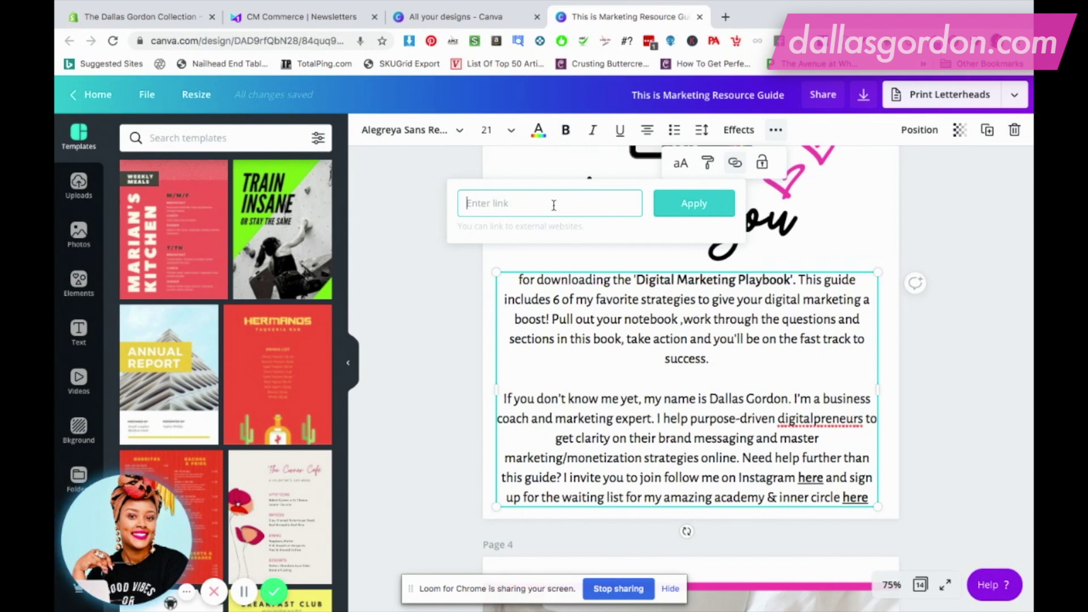
pyautogui.write('dallasgordon.com')
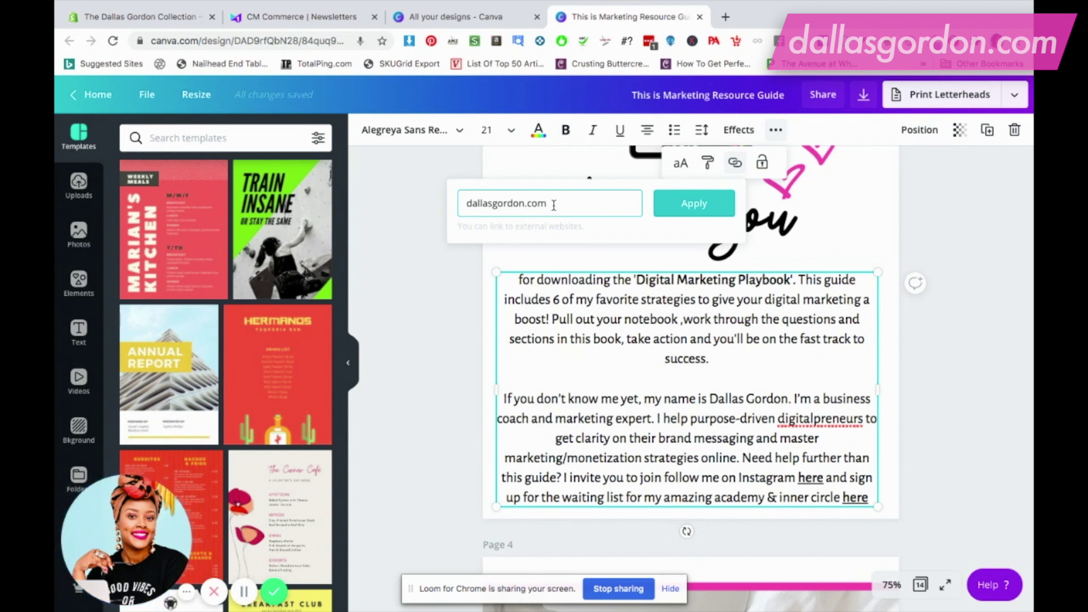
pyautogui.click(690, 211)
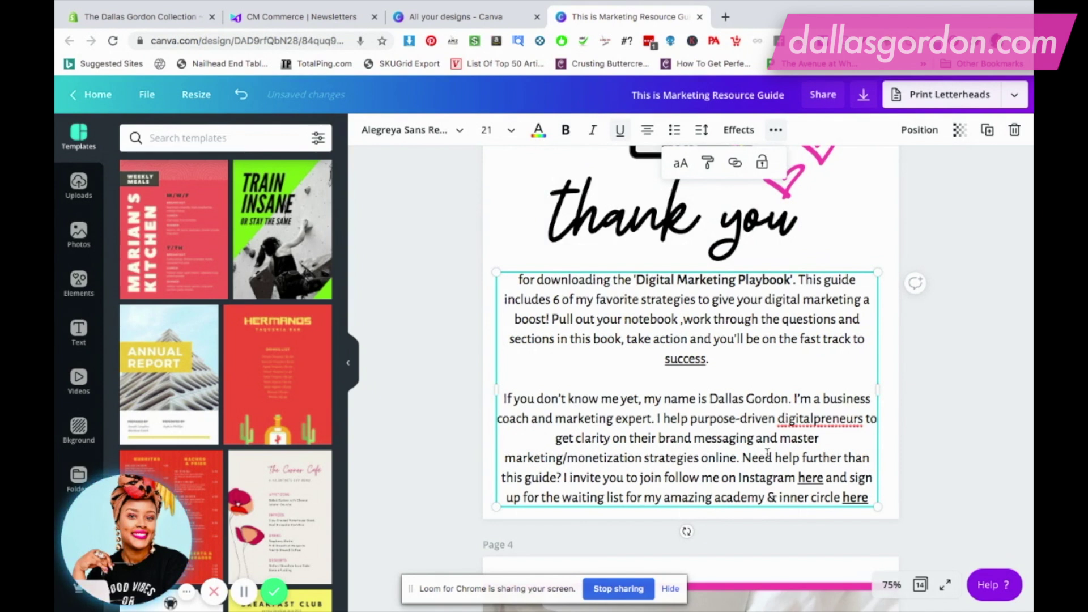
pyautogui.scroll(-4, 811, 414)
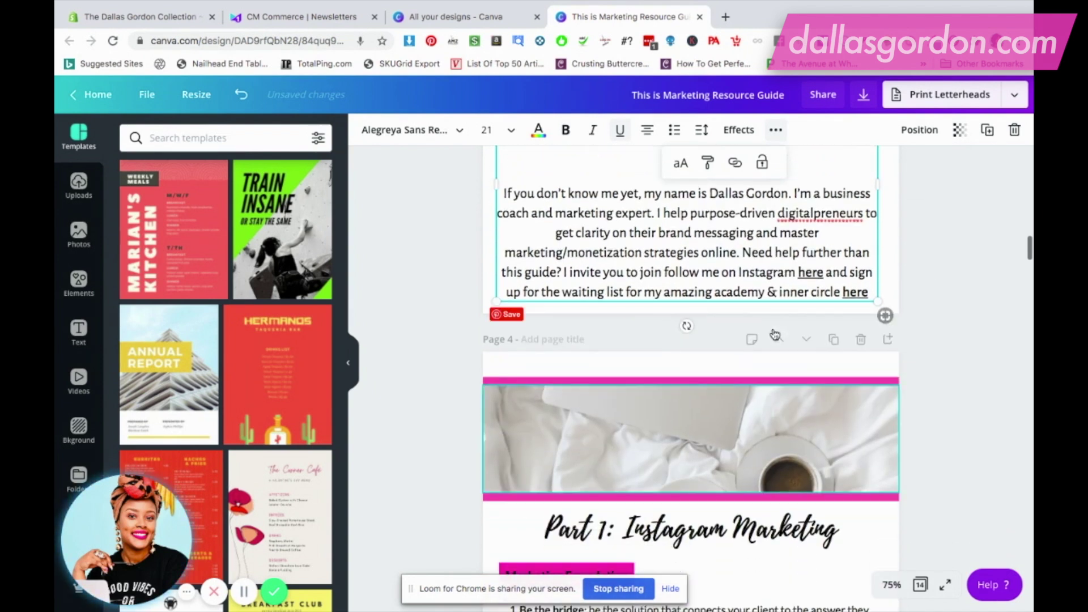
pyautogui.scroll(4, 815, 273)
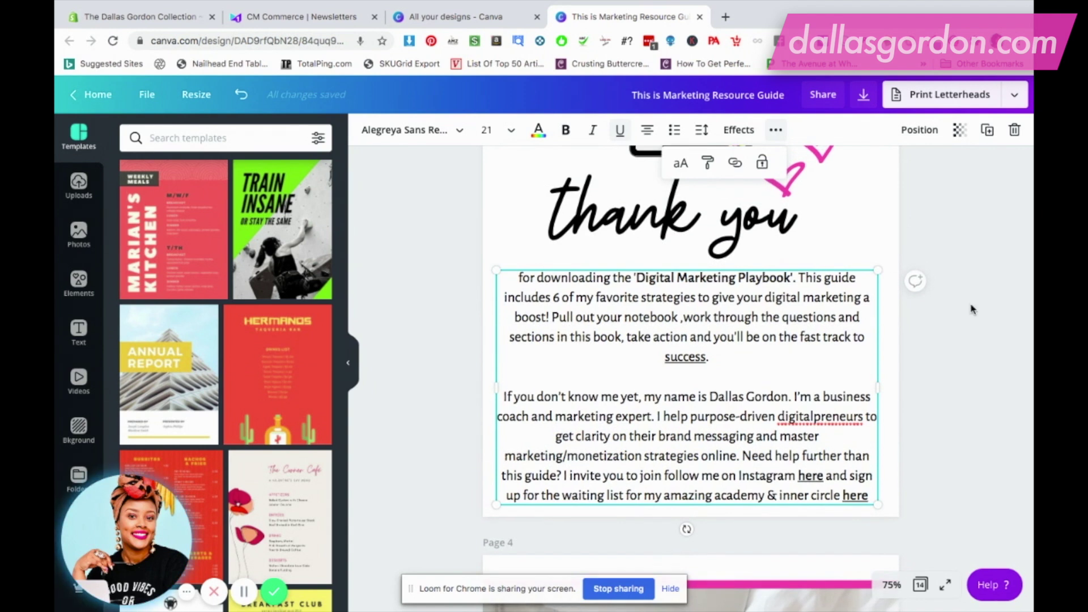
pyautogui.scroll(4, 974, 309)
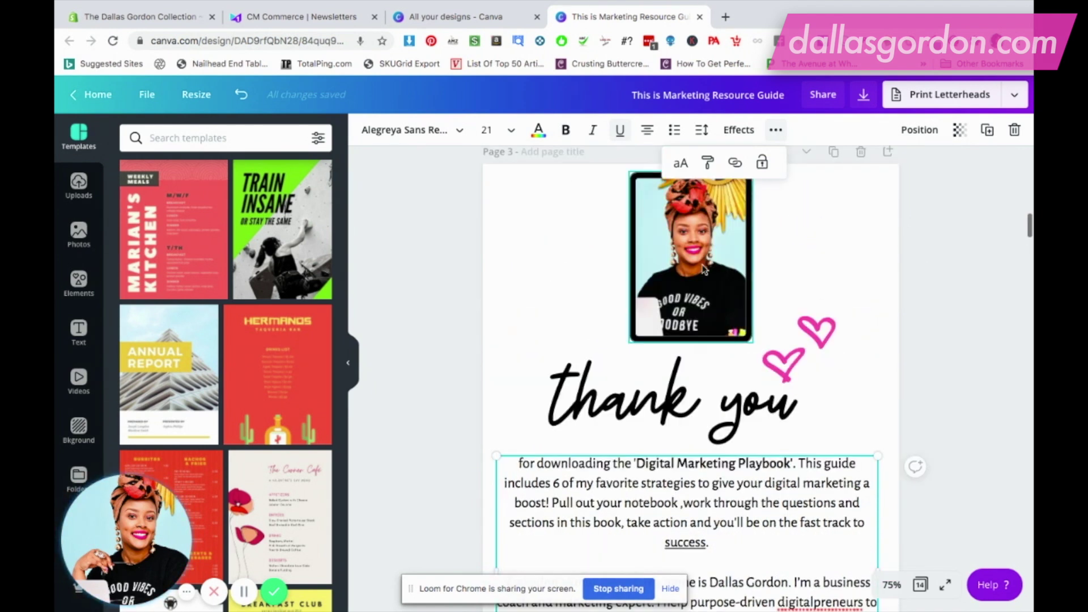
# Add a dallasgordon.com link to the author portrait photo on Page 3
pyautogui.click(870, 260)
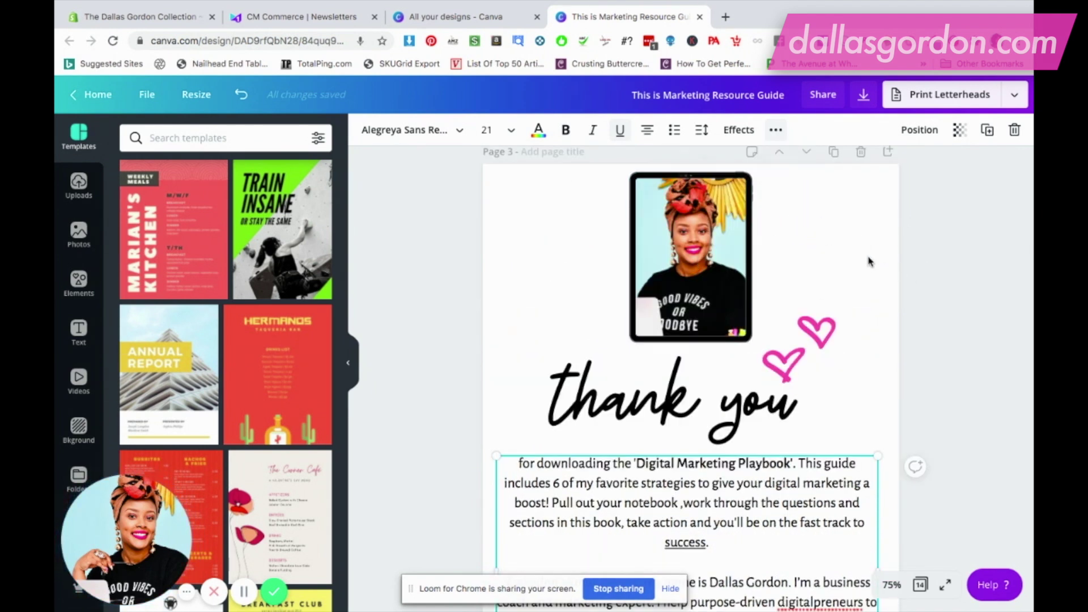
pyautogui.click(723, 253)
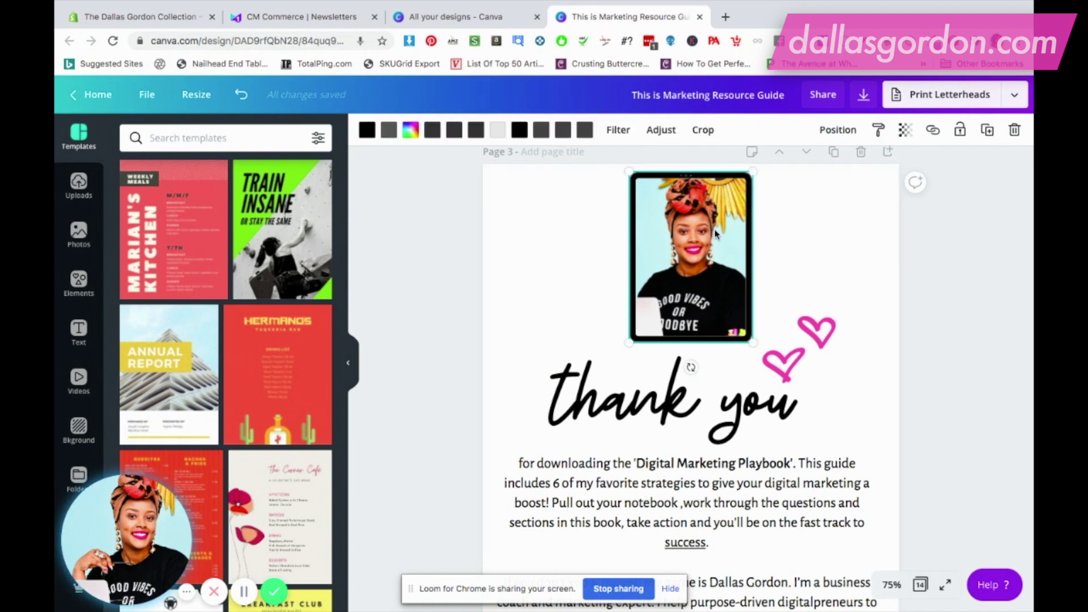
pyautogui.click(931, 130)
pyautogui.write('dall')
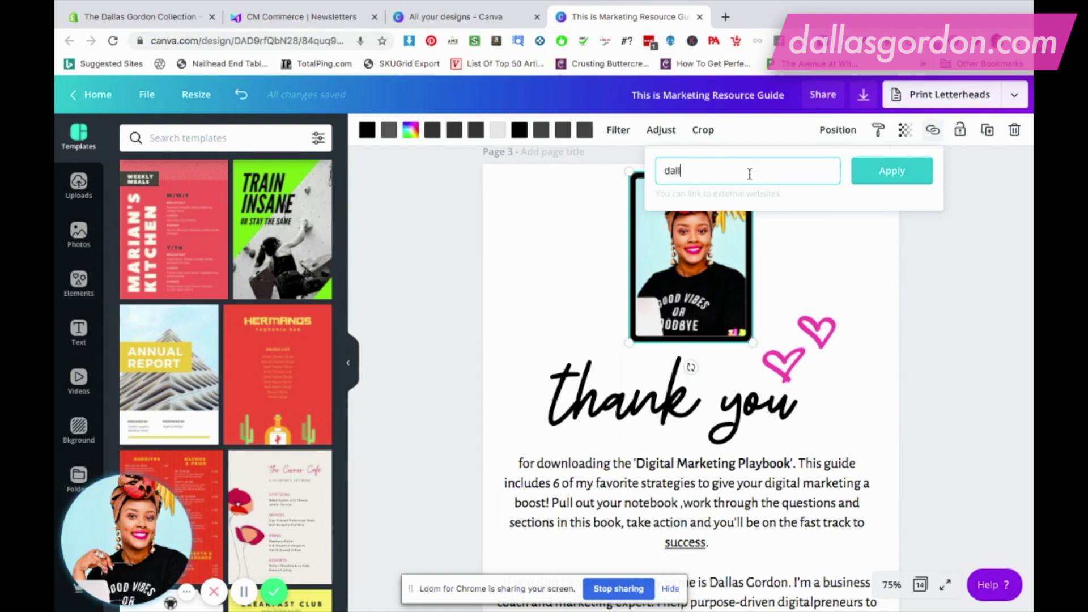
pyautogui.write('asgordon.com')
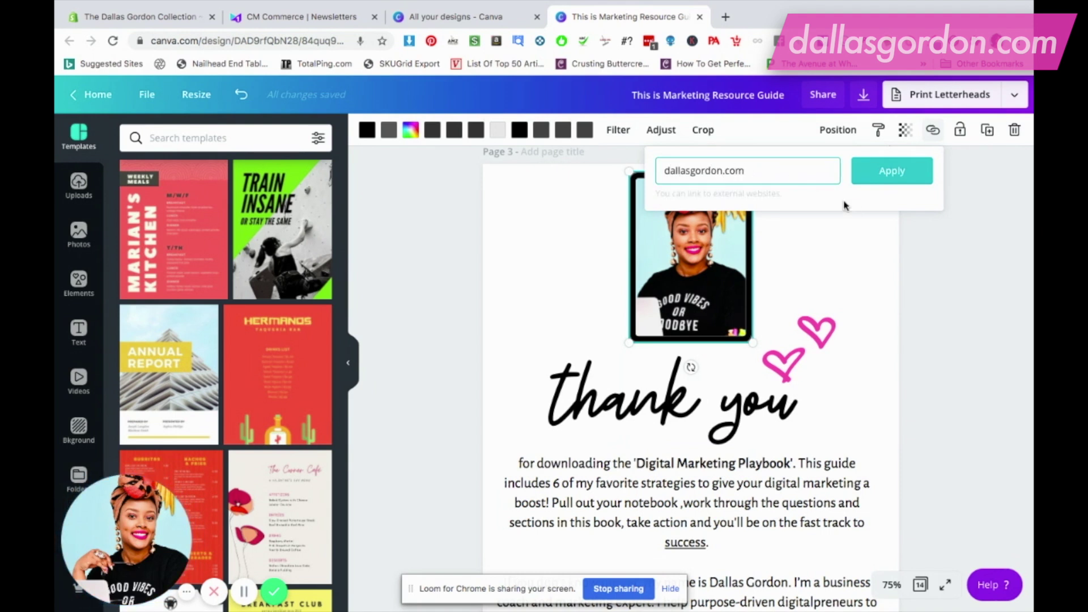
pyautogui.click(884, 171)
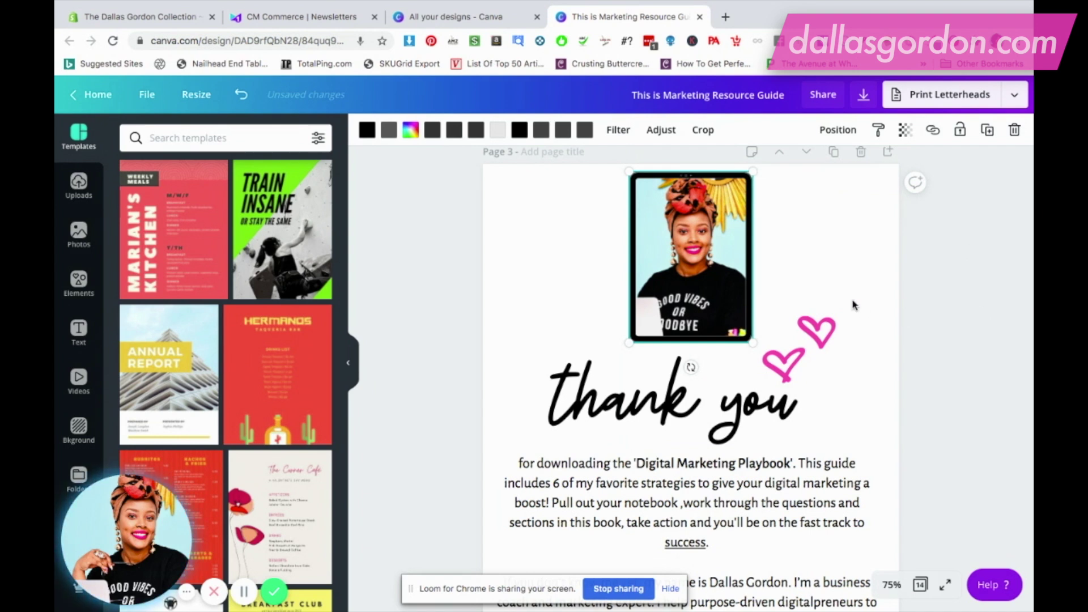
pyautogui.scroll(-2, 853, 305)
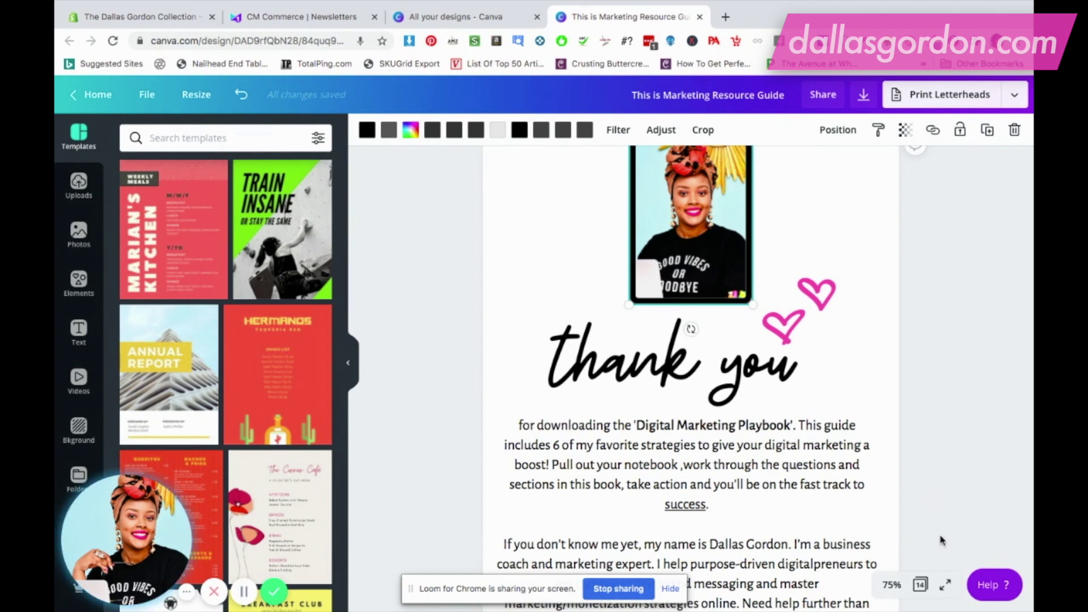
# Preview the presentation and confirm the 'success' and photo links open dallasgordon.com
pyautogui.click(946, 588)
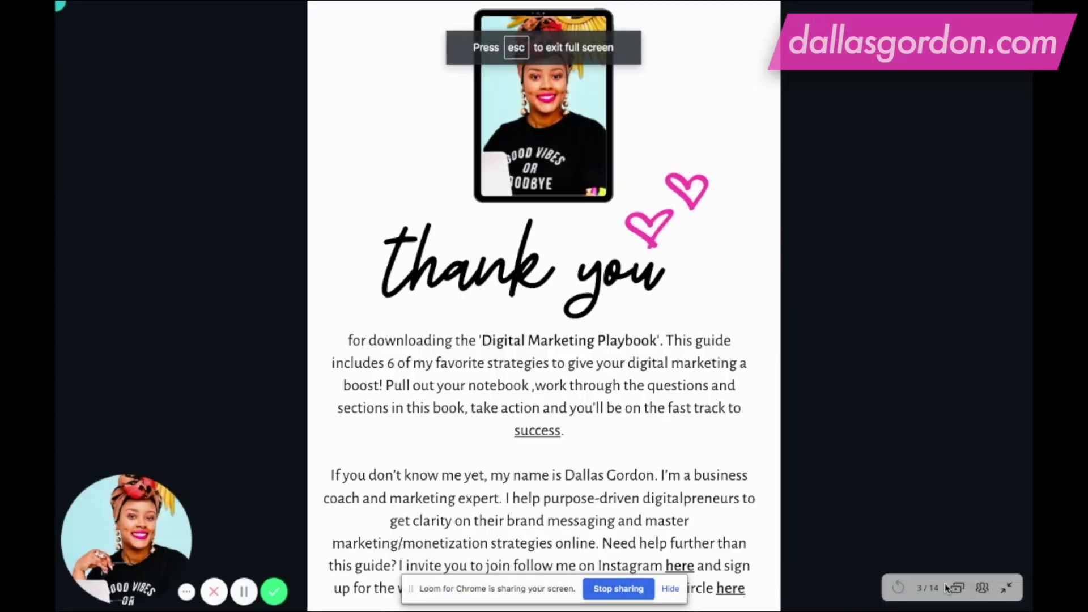
pyautogui.click(653, 439)
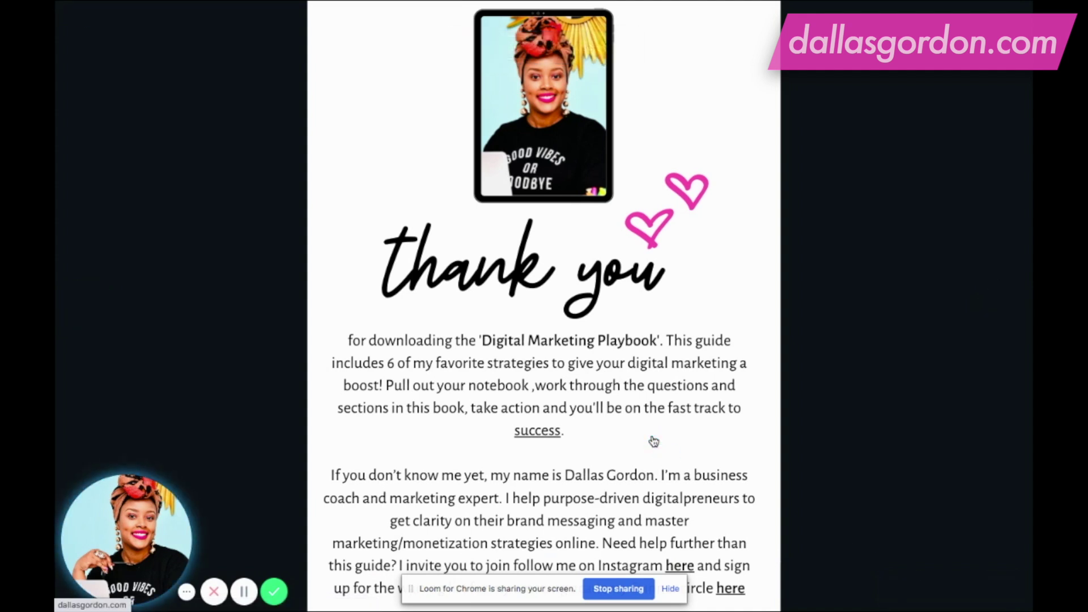
pyautogui.click(543, 431)
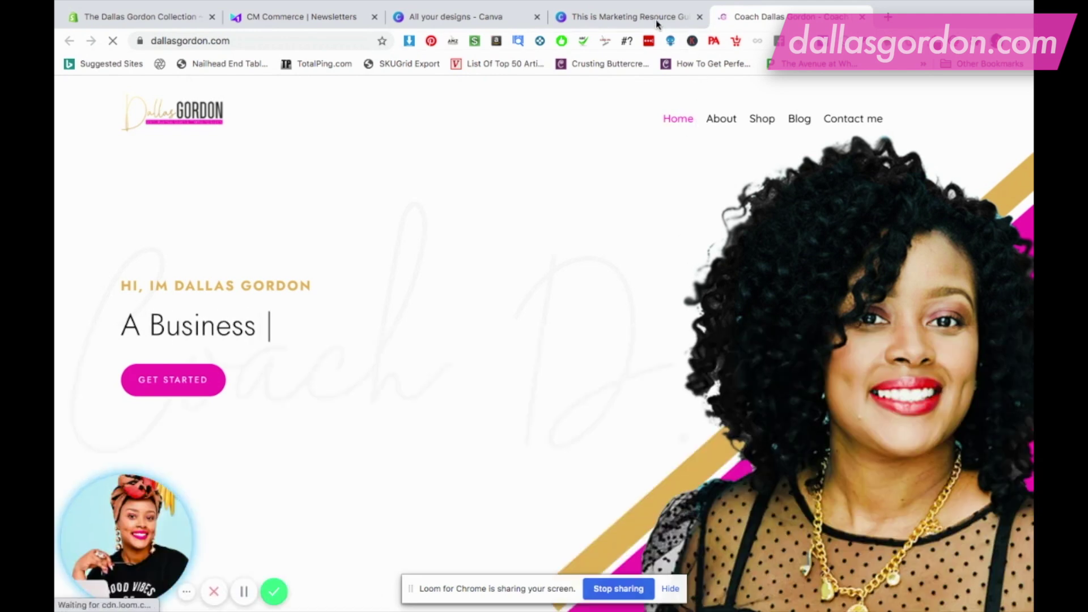
pyautogui.click(657, 21)
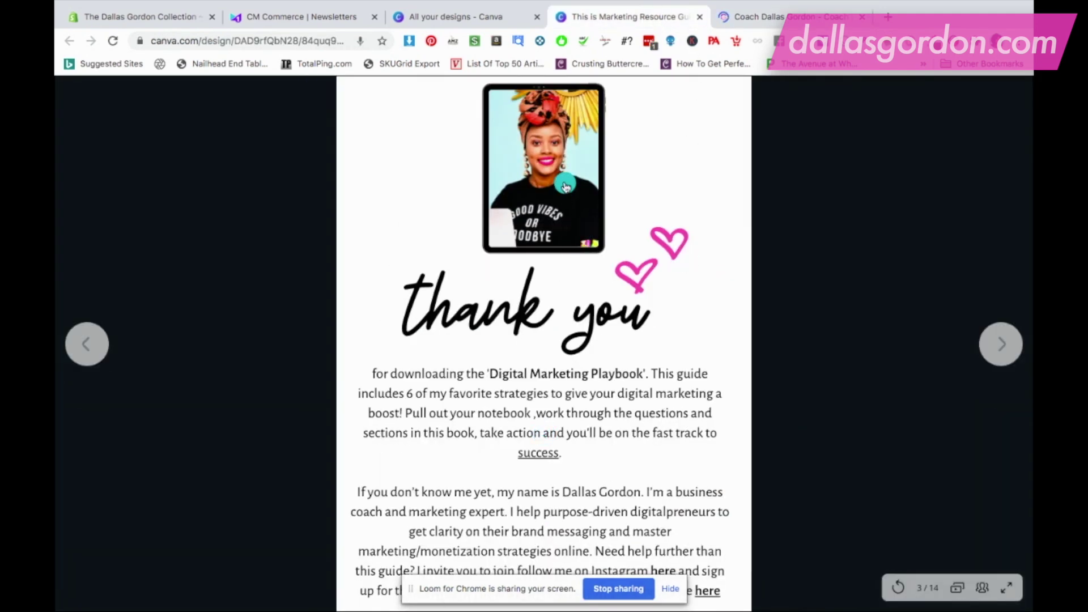
pyautogui.click(565, 187)
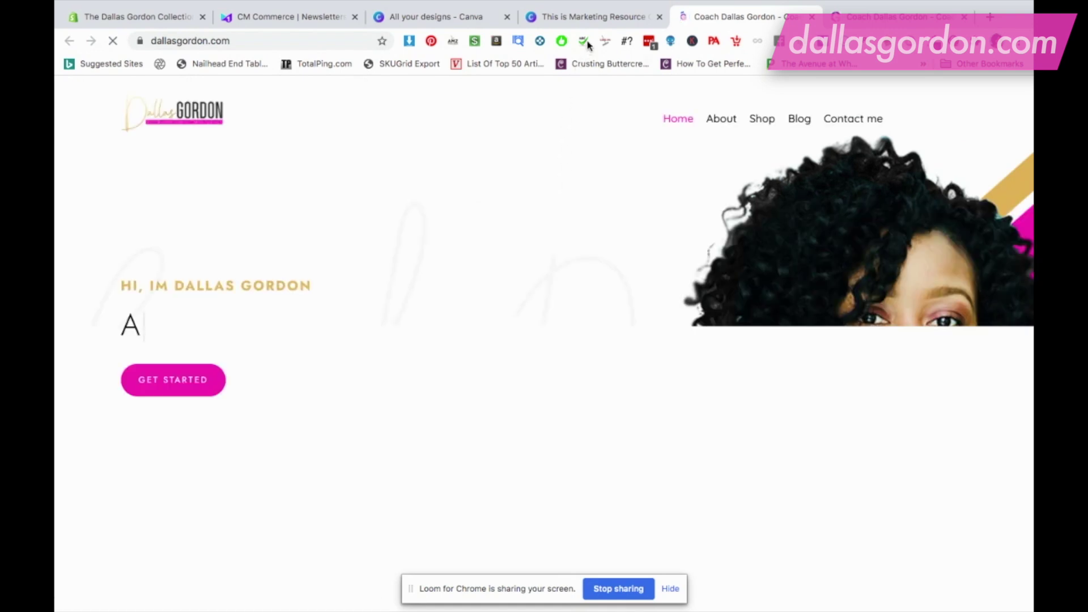
# Change the download file type from PDF Print to PDF Standard for all 14 pages, then close the panel
pyautogui.click(596, 19)
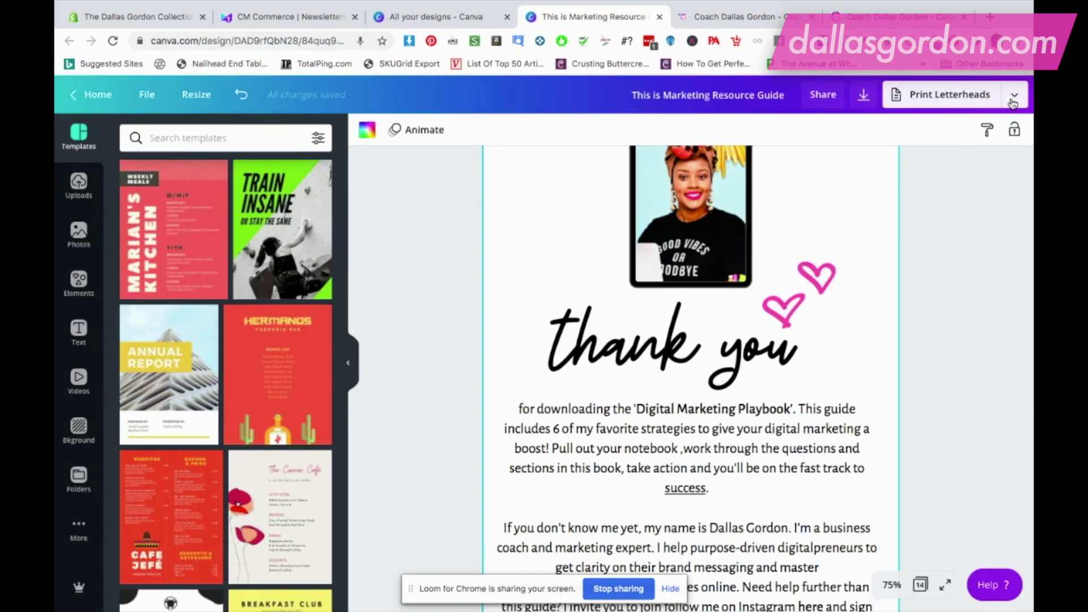
pyautogui.click(1013, 99)
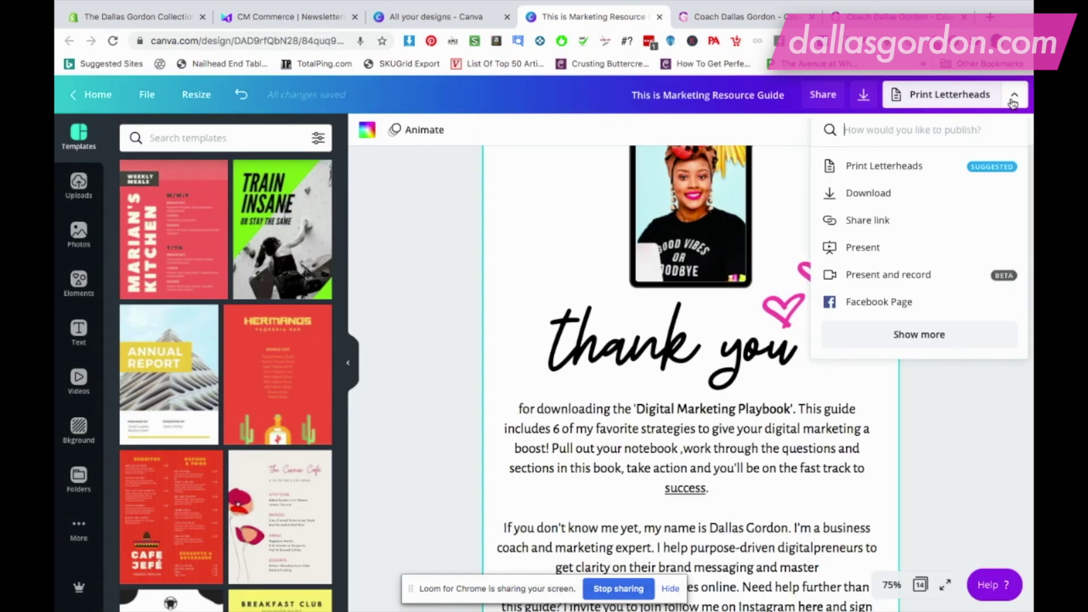
pyautogui.click(862, 97)
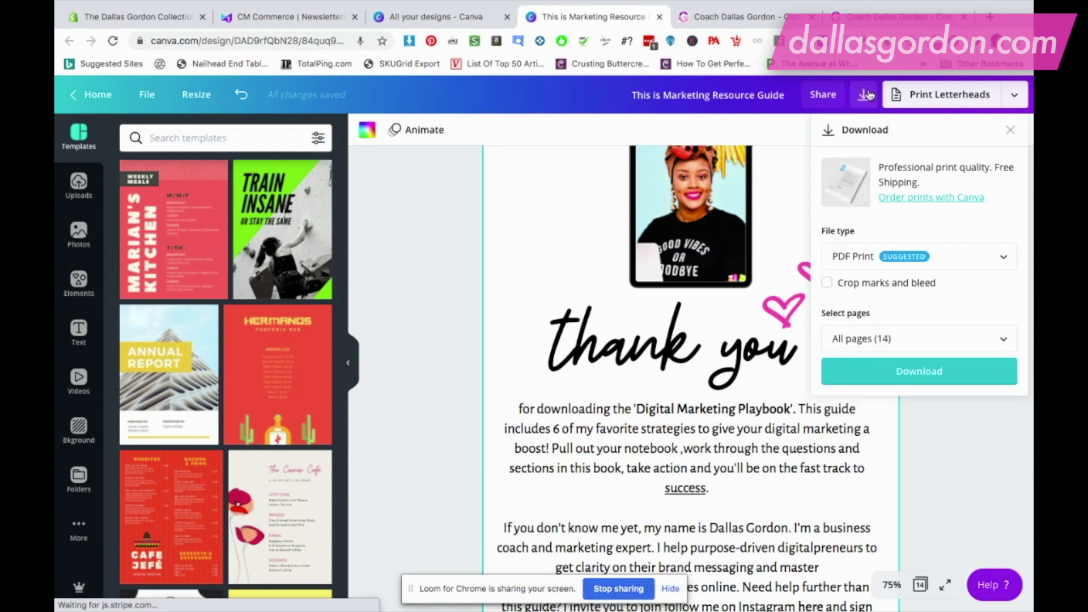
pyautogui.click(950, 264)
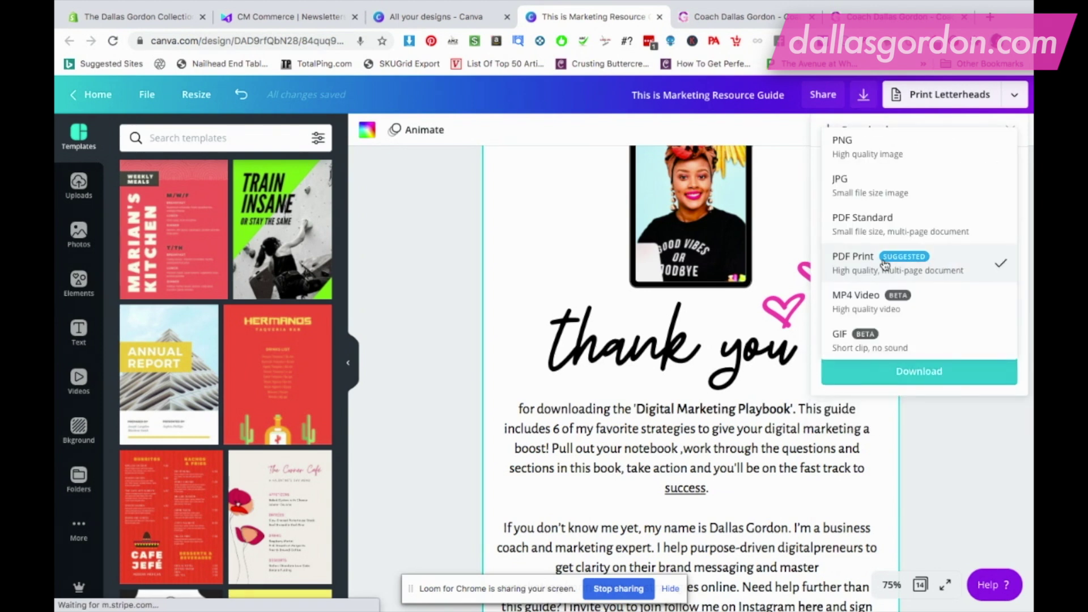
pyautogui.click(904, 231)
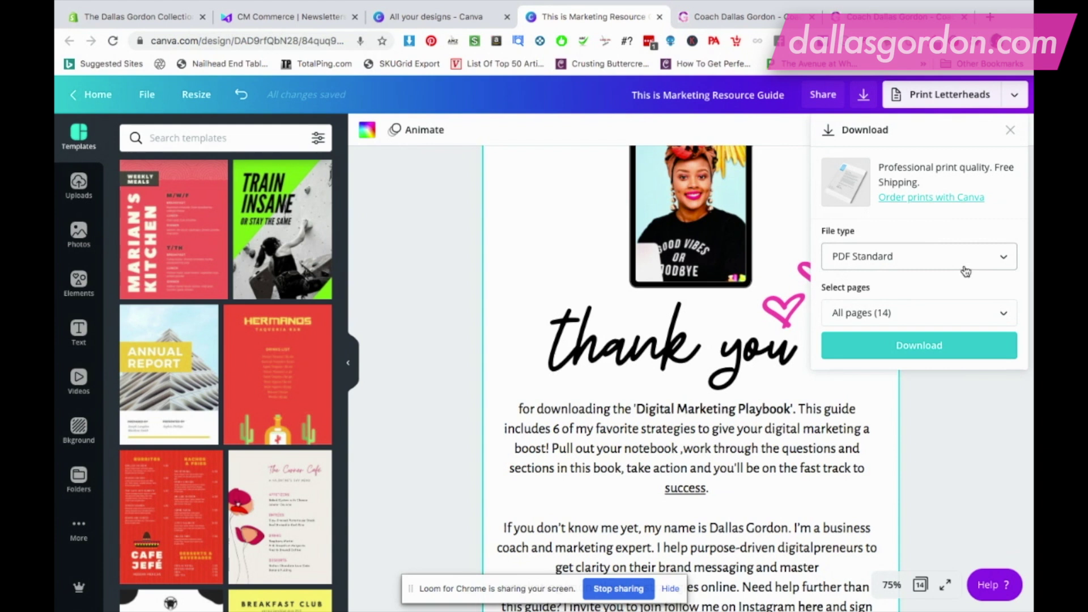
pyautogui.click(976, 441)
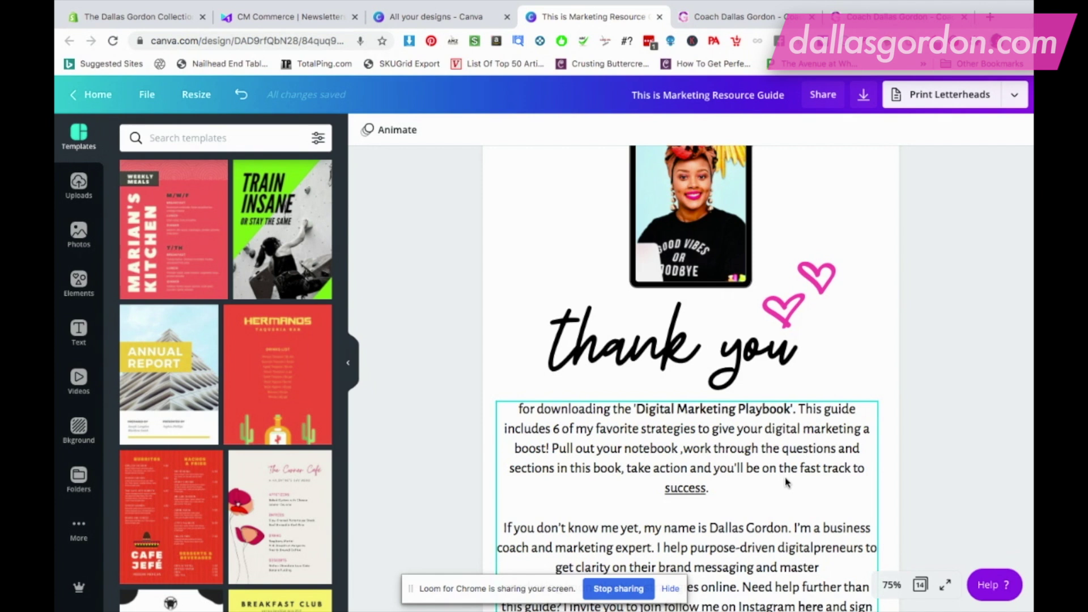
# Clear the dallasgordon.com URL from the author photo's link settings and apply
pyautogui.scroll(-1, 917, 347)
pyautogui.scroll(2, 917, 347)
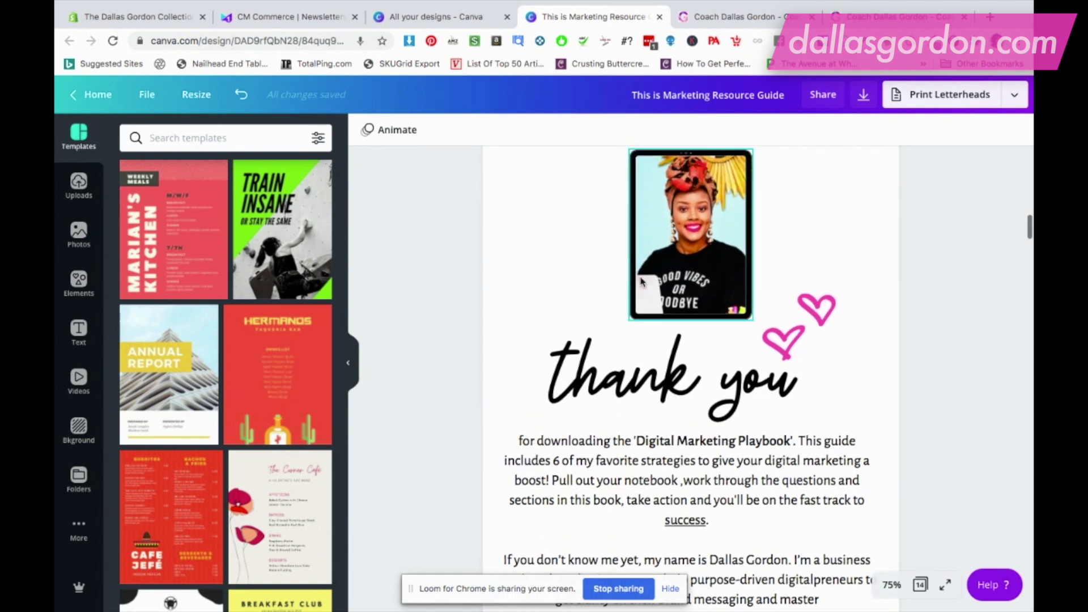
pyautogui.click(708, 256)
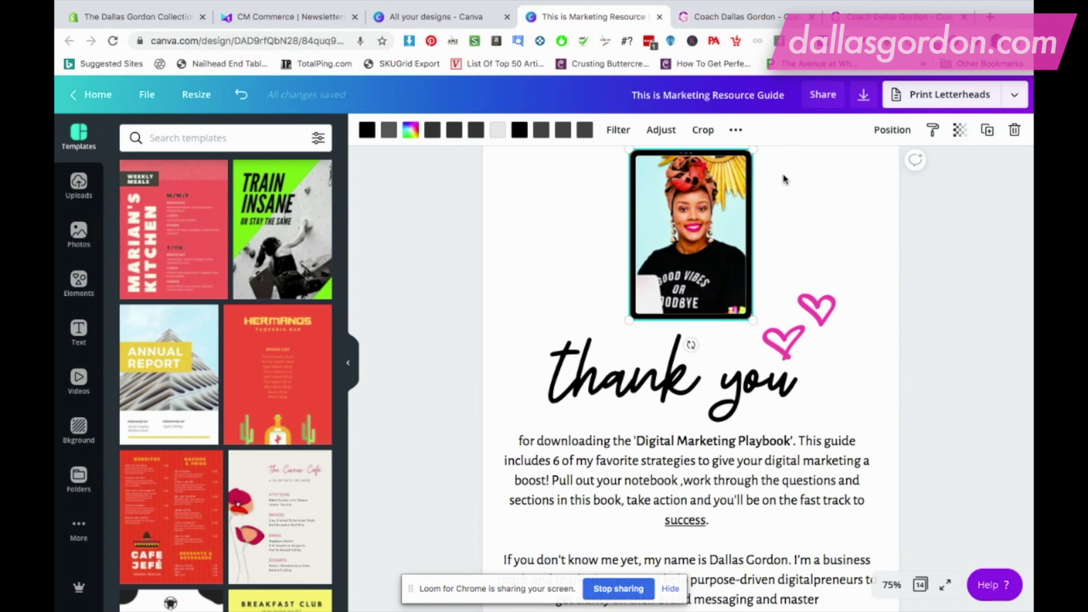
pyautogui.scroll(1, 896, 202)
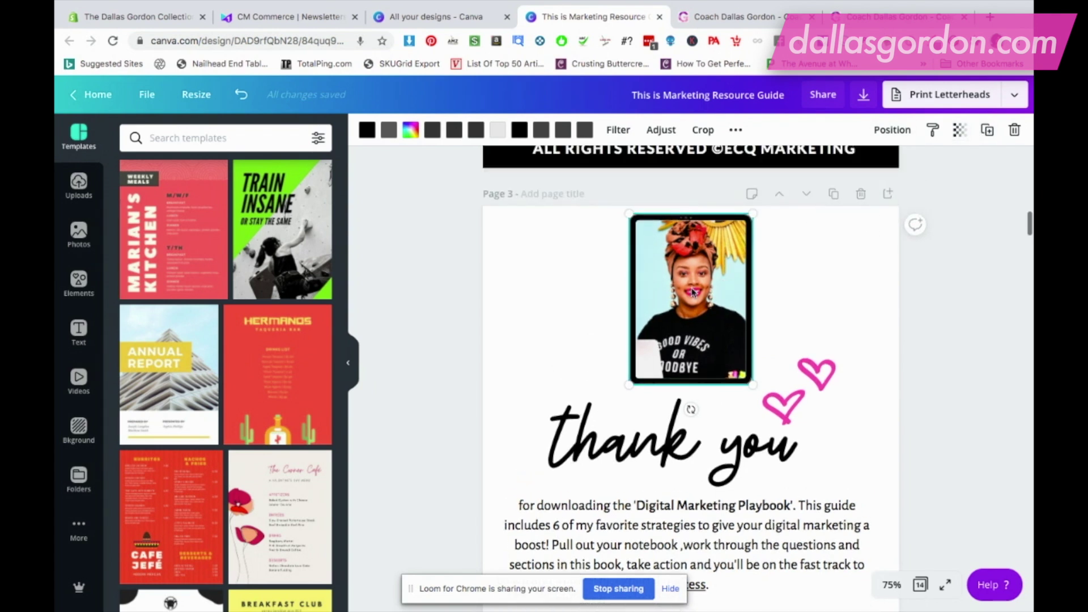
pyautogui.click(736, 132)
pyautogui.click(694, 163)
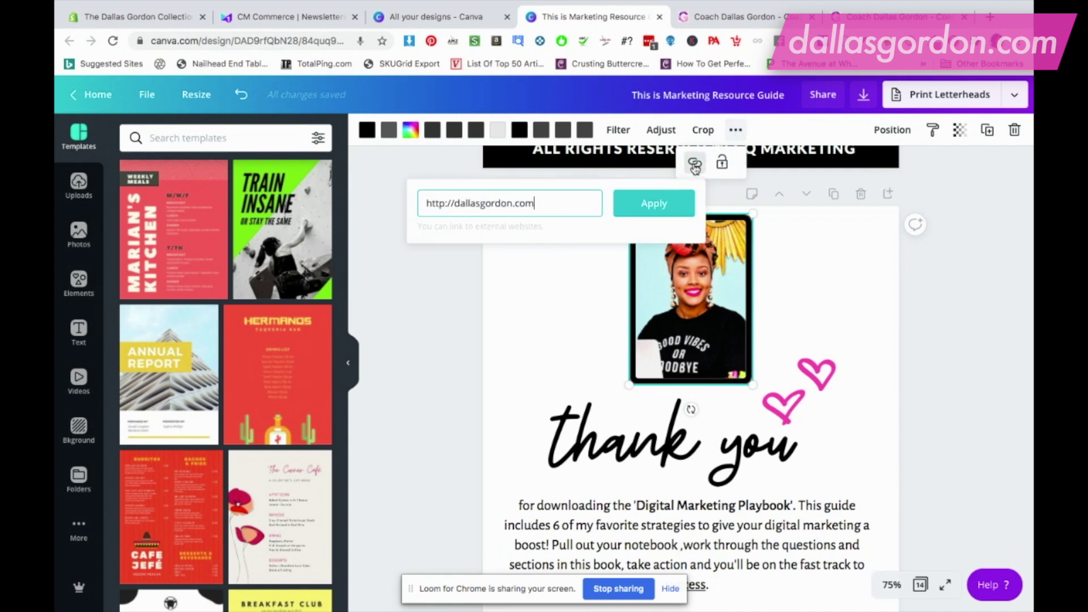
pyautogui.tripleClick(582, 199)
pyautogui.hotkey('ctrl', 'c')
pyautogui.press('BackSpace')
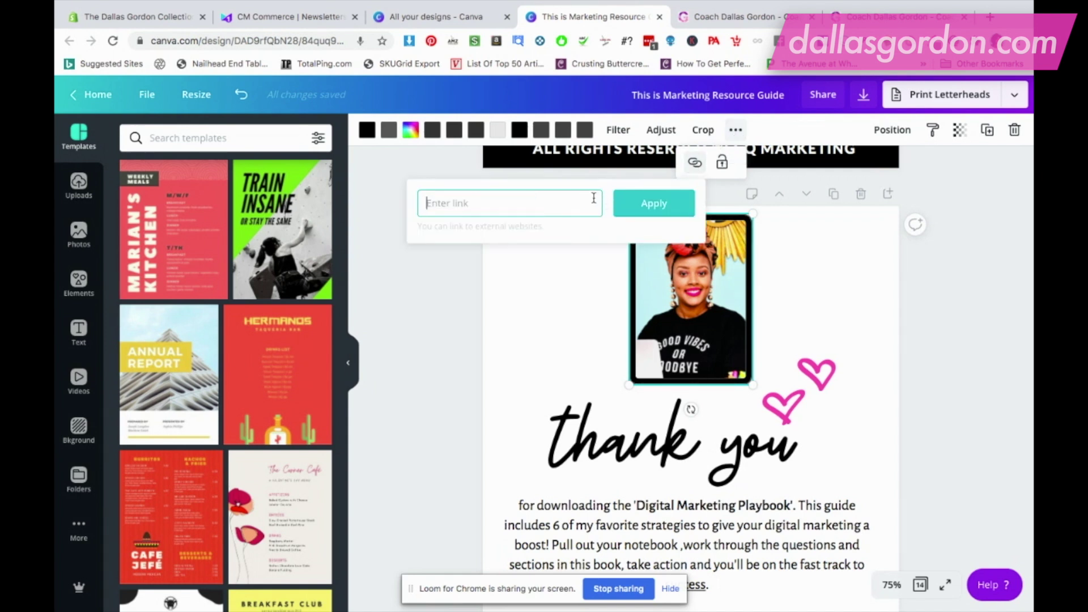
pyautogui.click(655, 208)
pyautogui.scroll(-5, 768, 312)
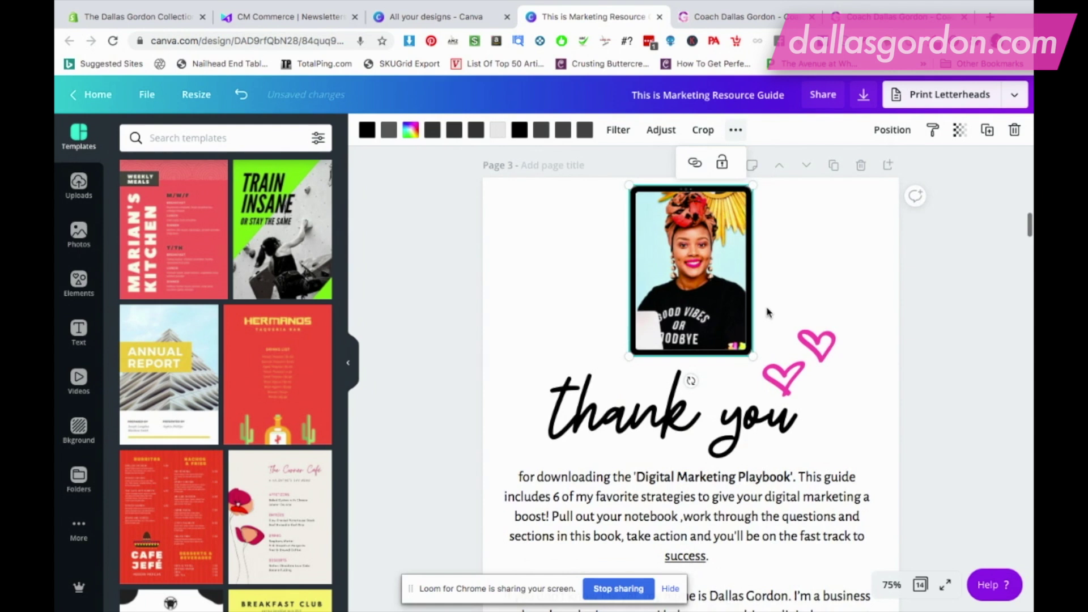
# Delete the dallasgordon.com URL from the word 'success', leaving the two 'here' links
pyautogui.click(690, 289)
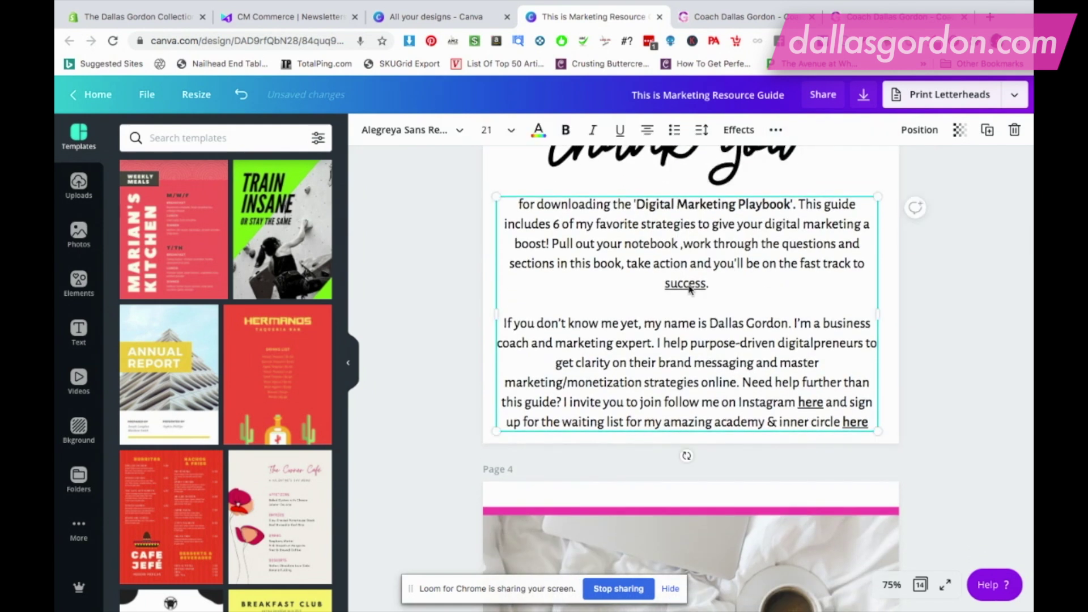
pyautogui.doubleClick(688, 285)
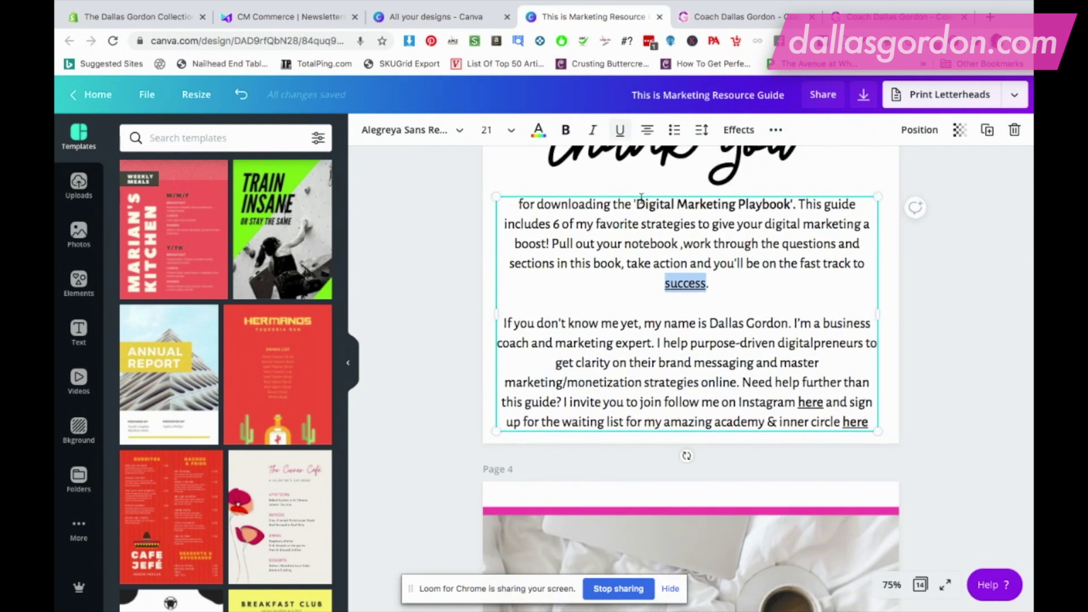
pyautogui.click(777, 134)
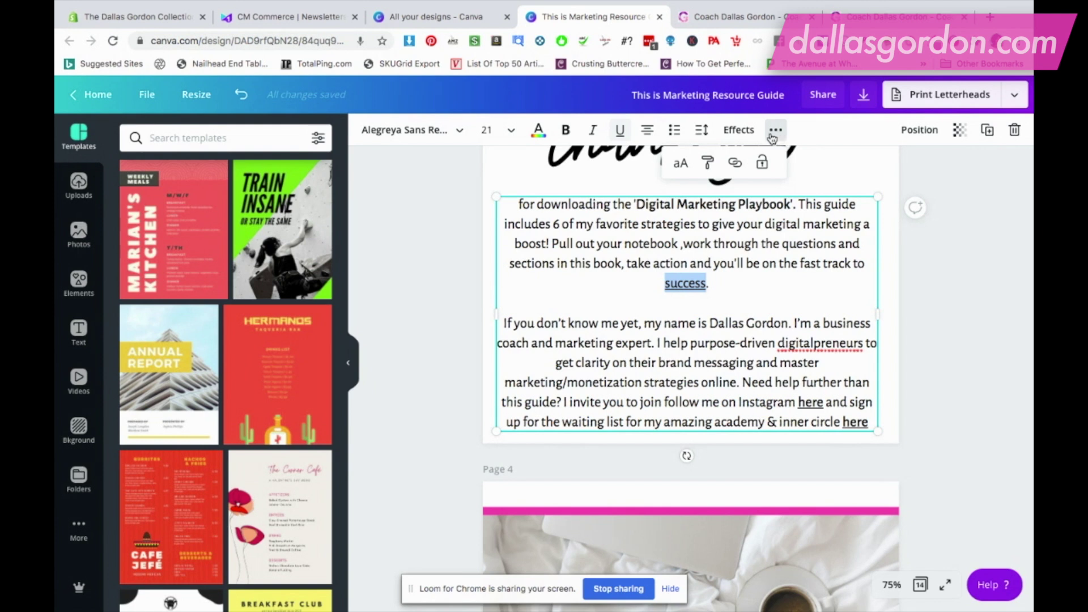
pyautogui.click(735, 163)
pyautogui.hotkey('ctrl', 'v')
pyautogui.hotkey('shift', 'Left')
pyautogui.hotkey('shift', 'Left')
pyautogui.hotkey('shift', 'Left')
pyautogui.hotkey('shift', 'Left')
pyautogui.hotkey('shift', 'Left')
pyautogui.hotkey('shift', 'Left')
pyautogui.hotkey('shift', 'Left')
pyautogui.hotkey('shift', 'Left')
pyautogui.hotkey('shift', 'Left')
pyautogui.hotkey('shift', 'Left')
pyautogui.hotkey('shift', 'Left')
pyautogui.hotkey('shift', 'Left')
pyautogui.hotkey('shift', 'Left')
pyautogui.hotkey('shift', 'Left')
pyautogui.hotkey('shift', 'Left')
pyautogui.hotkey('shift', 'Left')
pyautogui.hotkey('shift', 'Left')
pyautogui.hotkey('shift', 'Left')
pyautogui.hotkey('shift', 'Left')
pyautogui.hotkey('shift', 'Left')
pyautogui.press('BackSpace')
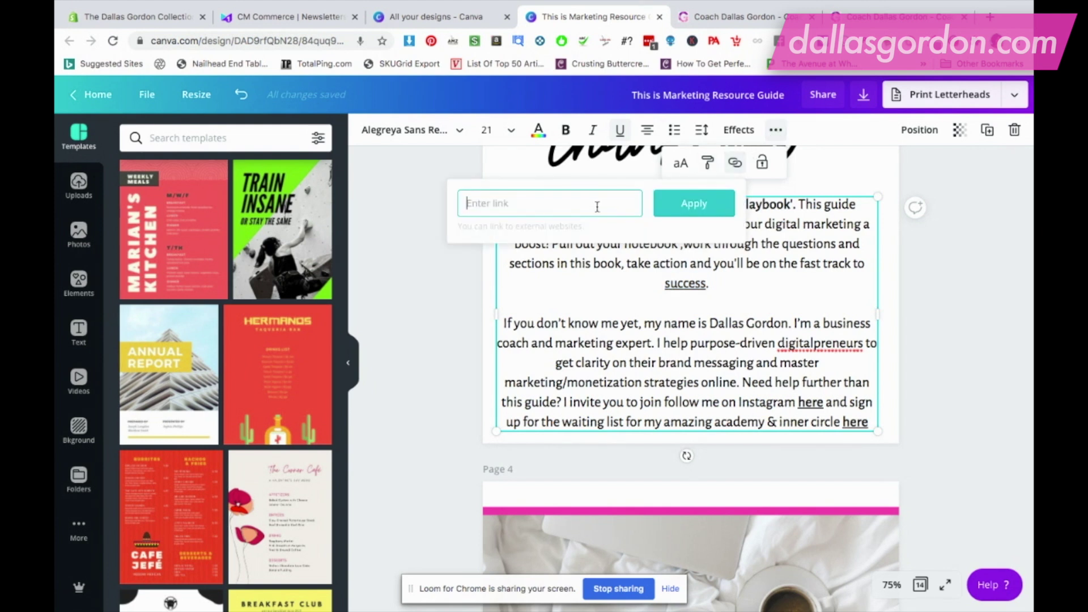
pyautogui.press('Return')
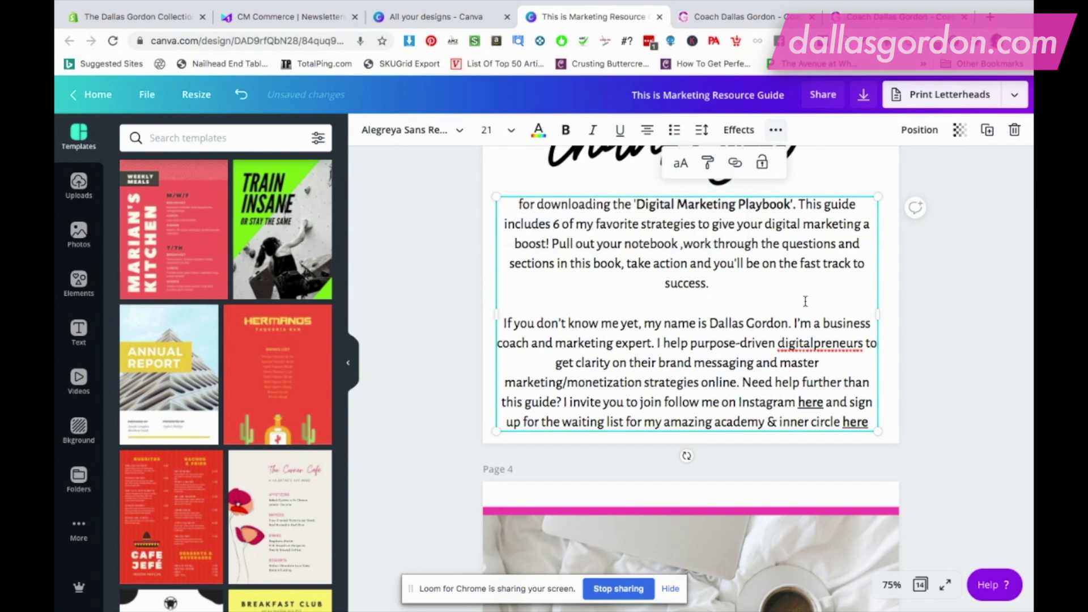